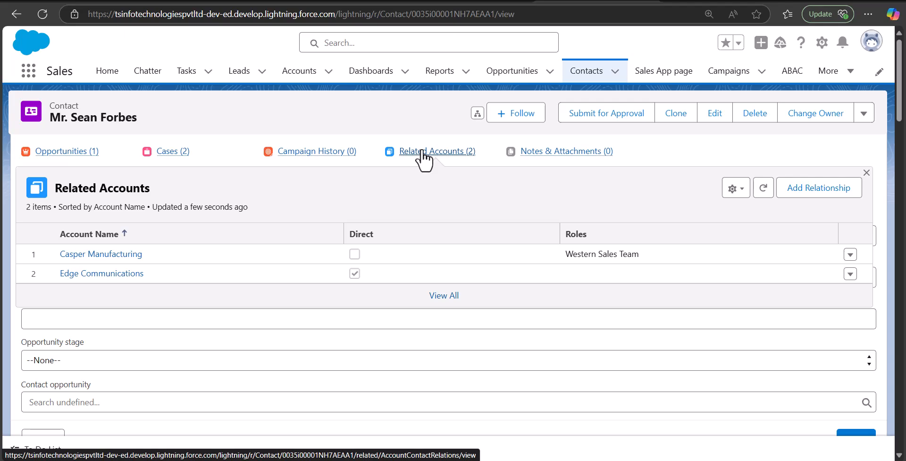
Add a relationship from the contact to Lisbon Automobiles with the Business User role.
click(790, 191)
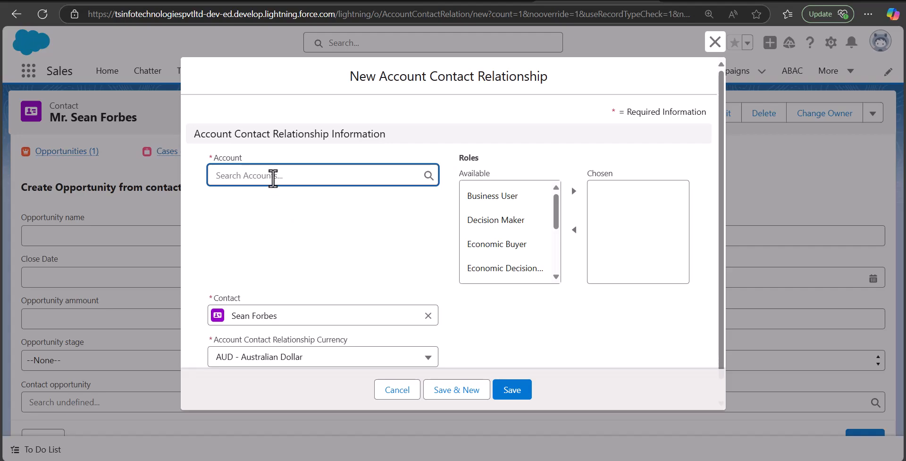
click(272, 178)
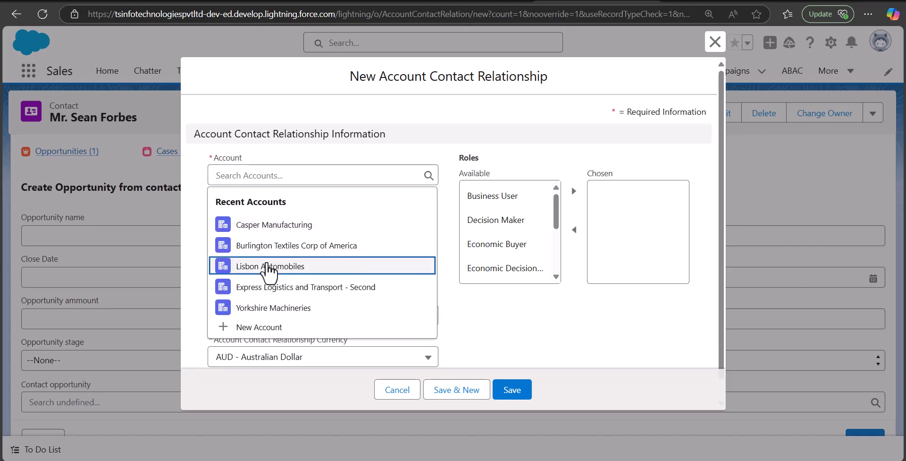
click(268, 264)
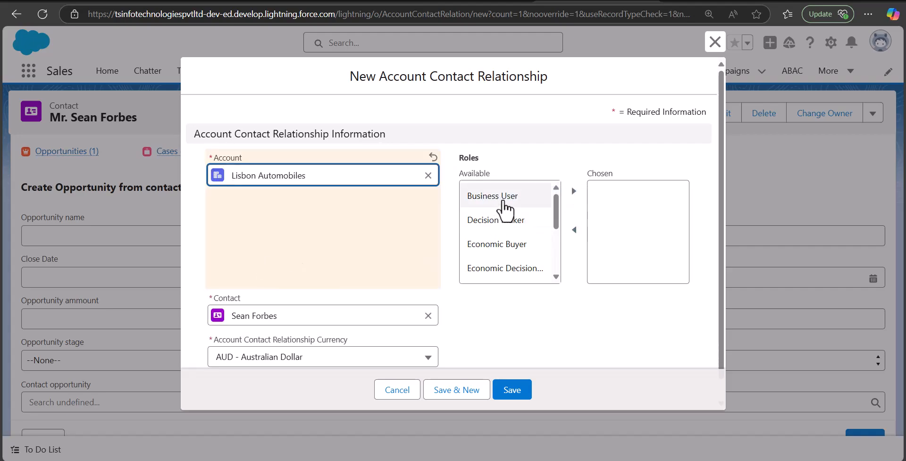
click(504, 200)
click(575, 191)
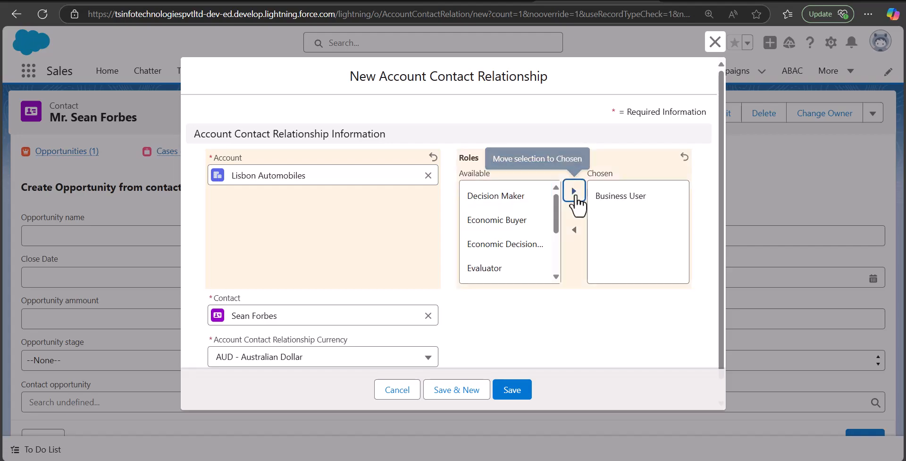
scroll(423, 277, down, 1)
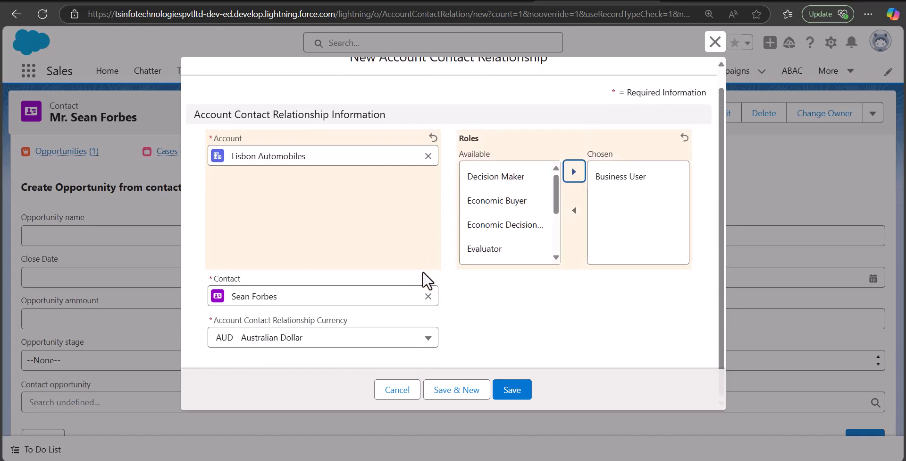
click(514, 394)
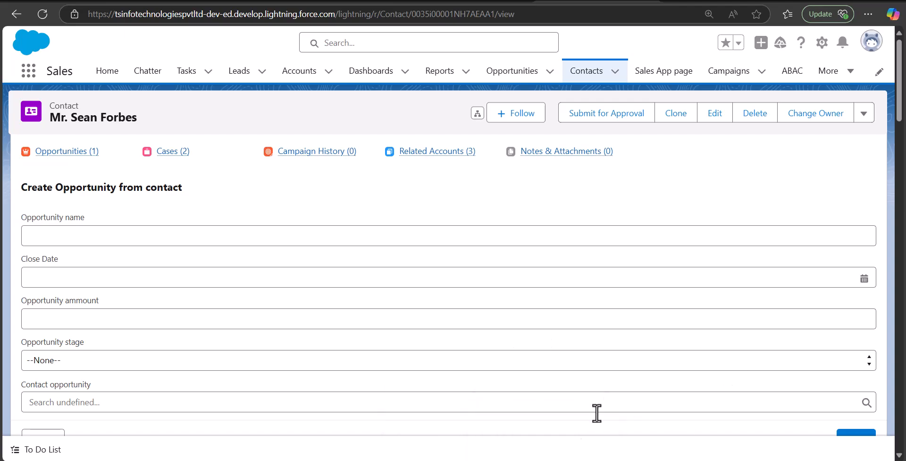
Bring the Data Loader window forward, move it aside, then switch to testcontact.csv in Excel.
click(530, 460)
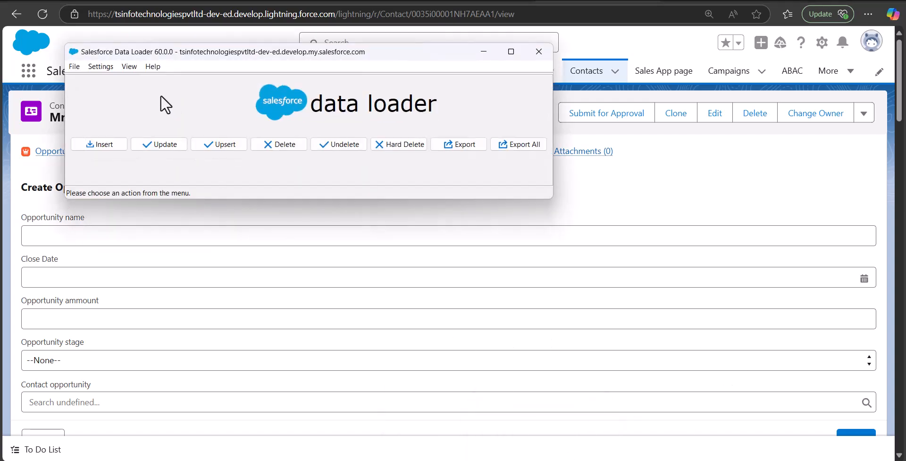
drag(123, 53, 193, 97)
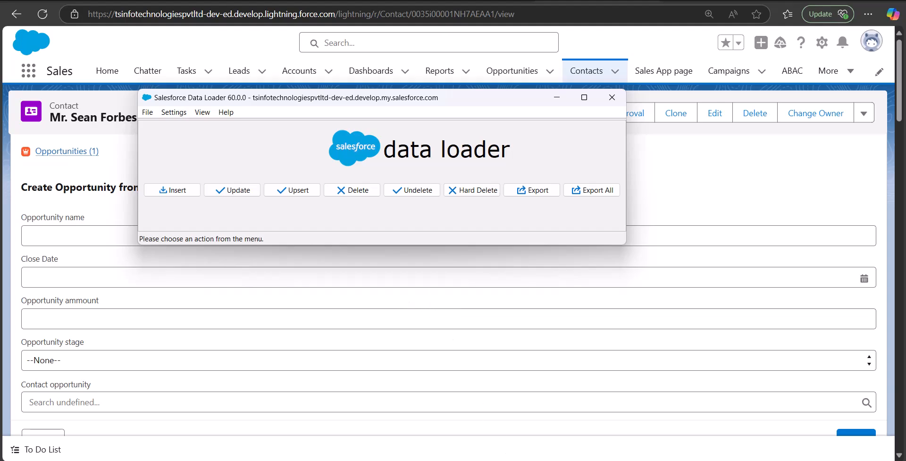
mouse_move(565, 460)
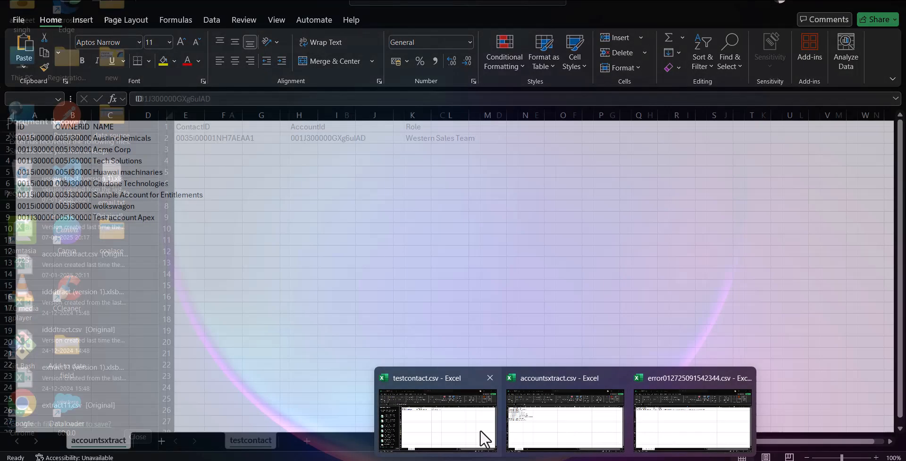
click(472, 429)
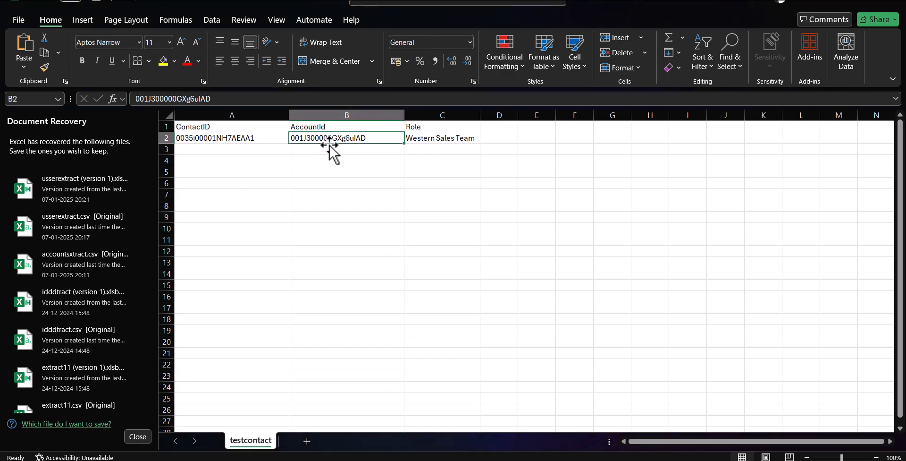
Copy the ContactID from A2 into cells A3 through A5.
click(499, 129)
click(431, 156)
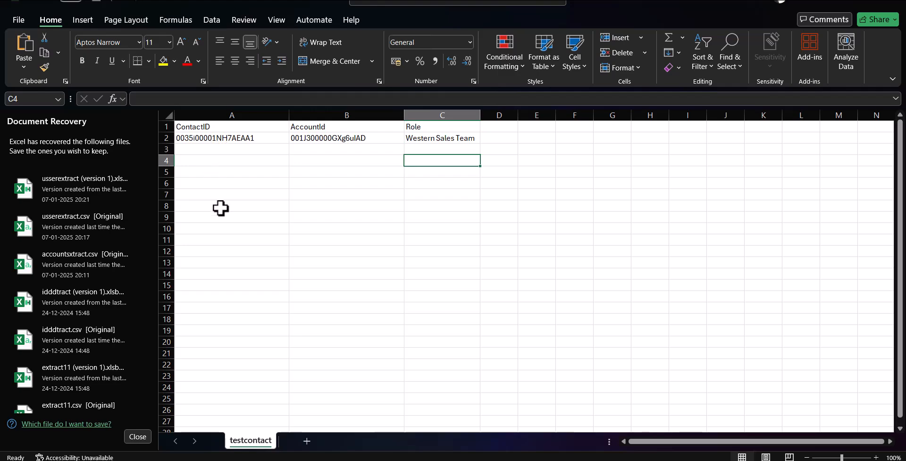
drag(217, 125, 433, 132)
click(406, 175)
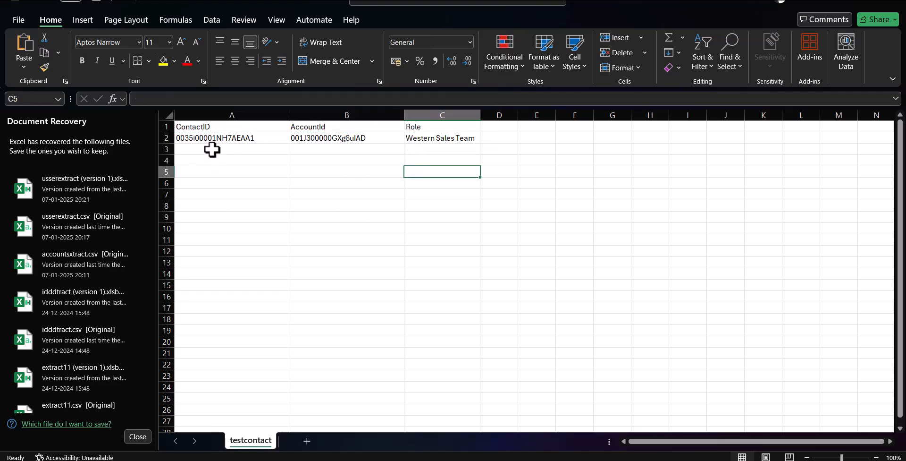
click(212, 149)
drag(212, 149, 214, 250)
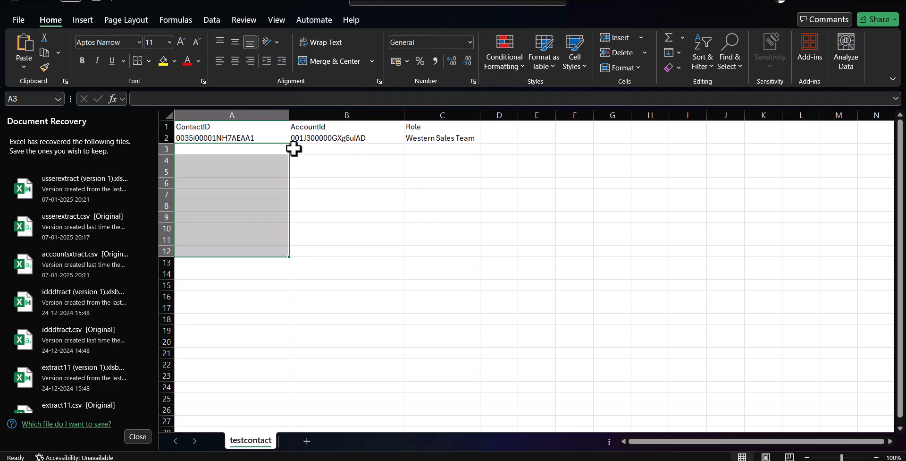
click(267, 148)
click(230, 137)
key(ctrl+c)
click(245, 151)
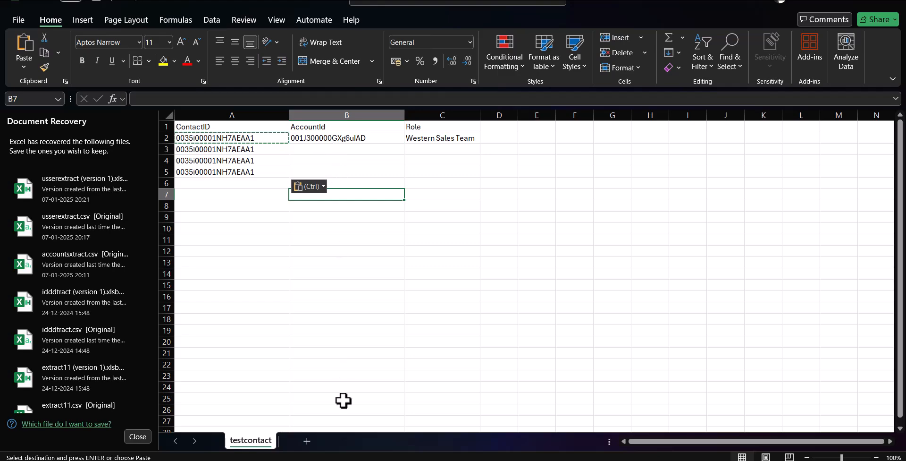
Return to Salesforce in Edge and open the Accounts list.
click(332, 460)
click(304, 442)
click(299, 72)
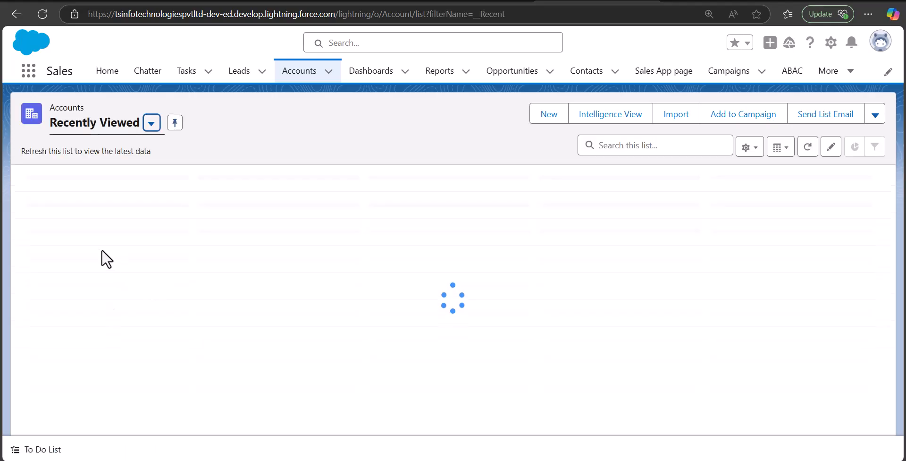
Open the Lisbon Automobiles account record, then bring Data Loader to the front.
click(84, 237)
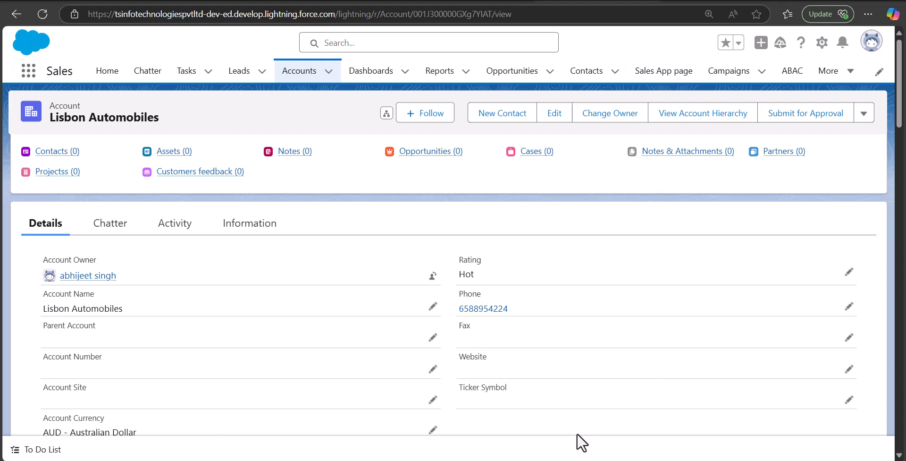
click(539, 460)
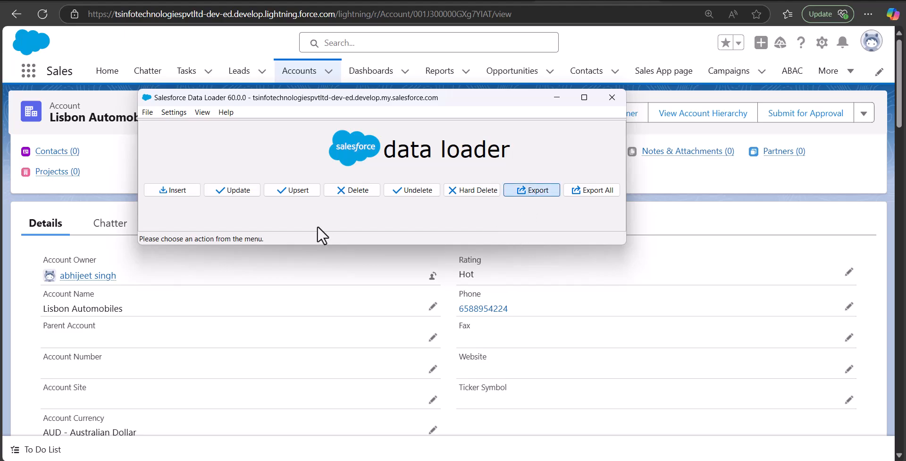
Start a Data Loader export of the Account object and rename the output file.
click(532, 190)
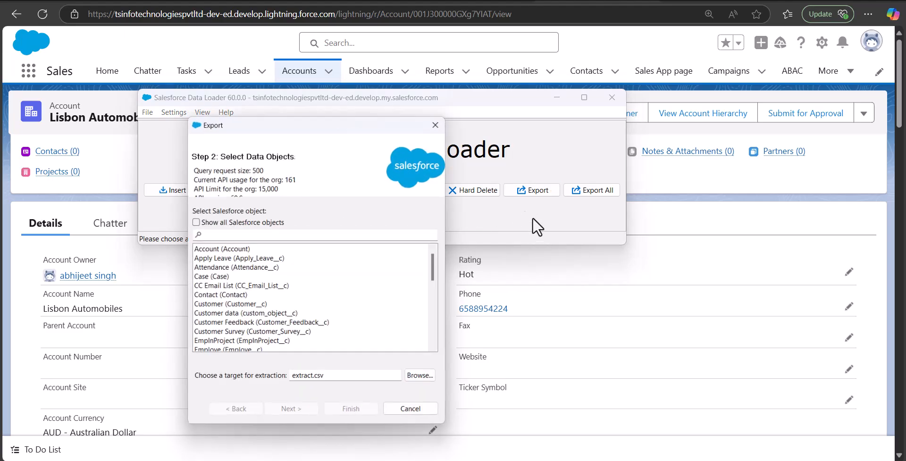
click(193, 222)
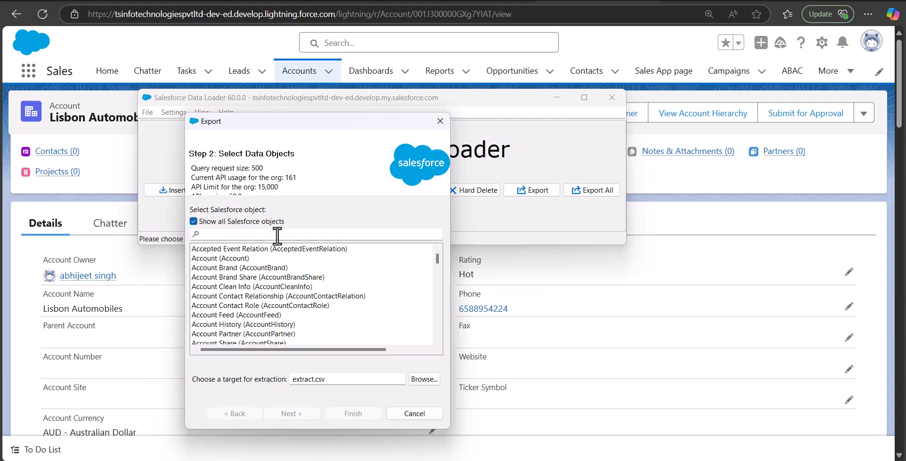
click(227, 261)
scroll(320, 307, down, 2)
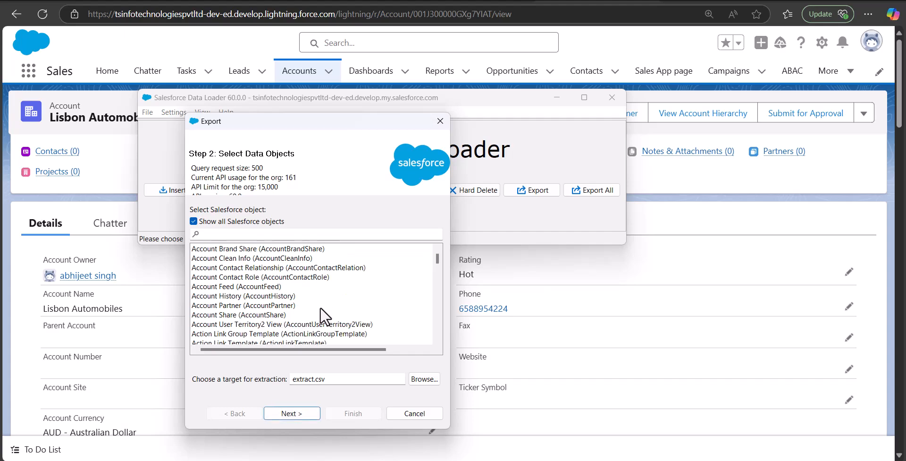
double_click(312, 379)
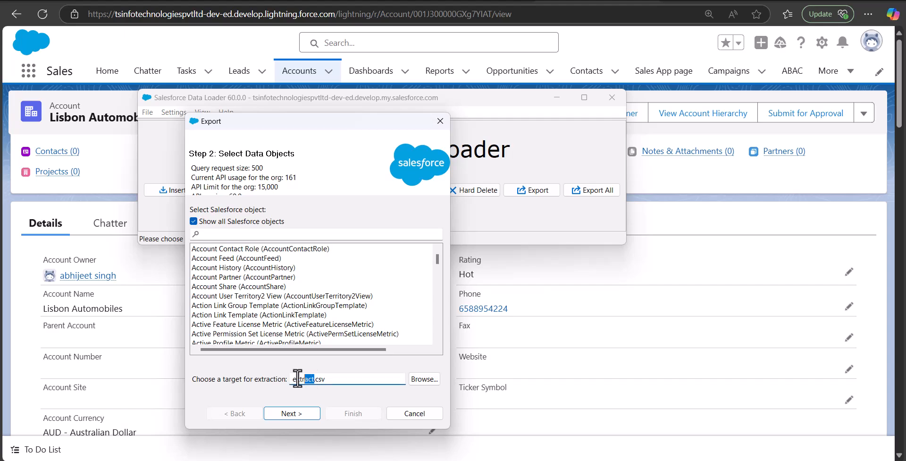
text(Accounti)
click(294, 412)
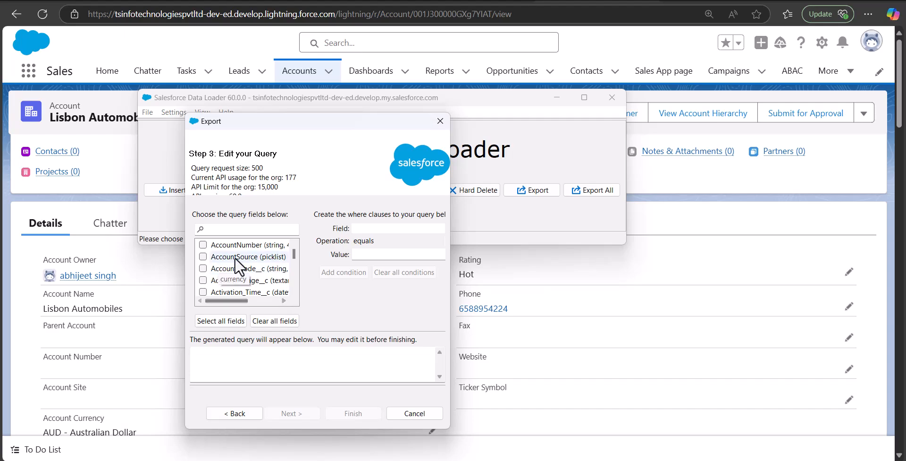
Select the Id and Name fields and run the account export.
click(227, 230)
text(id)
click(203, 268)
drag(245, 227, 172, 231)
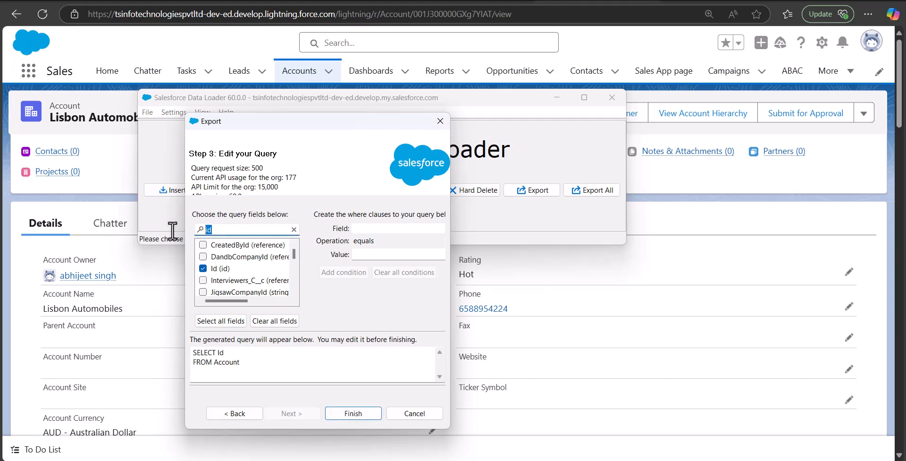
text(an)
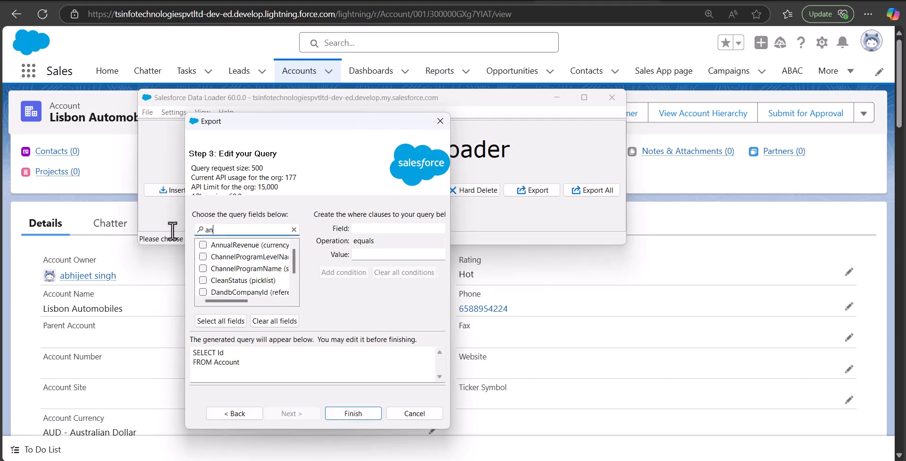
key(BackSpace)
key(BackSpace)
text(name)
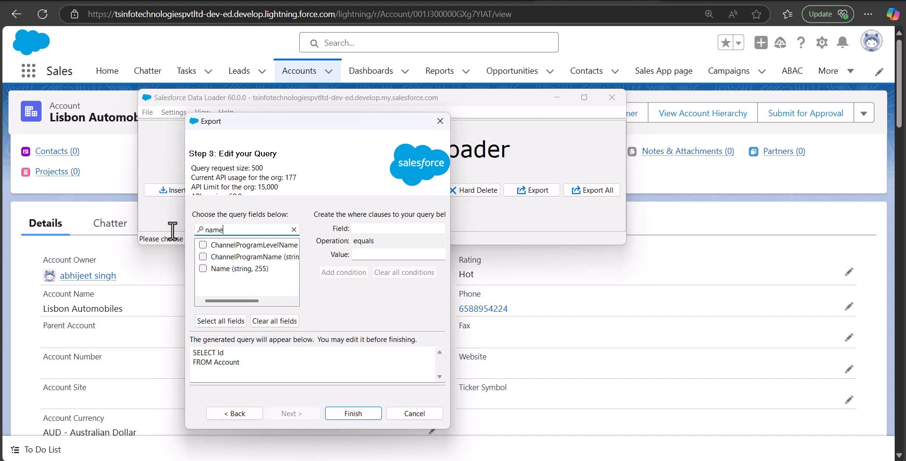
click(202, 268)
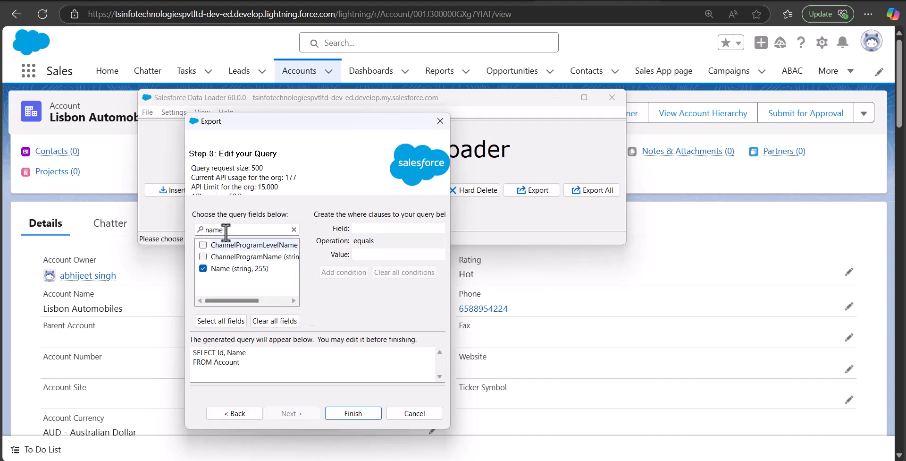
click(354, 412)
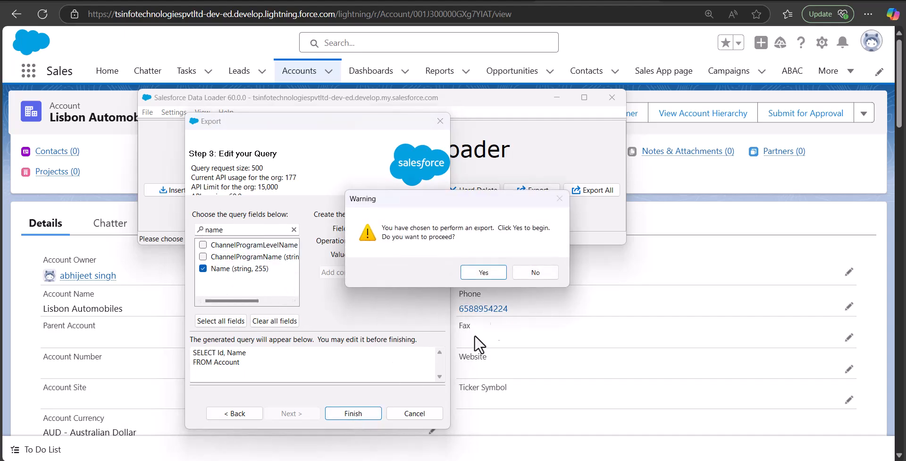
click(482, 271)
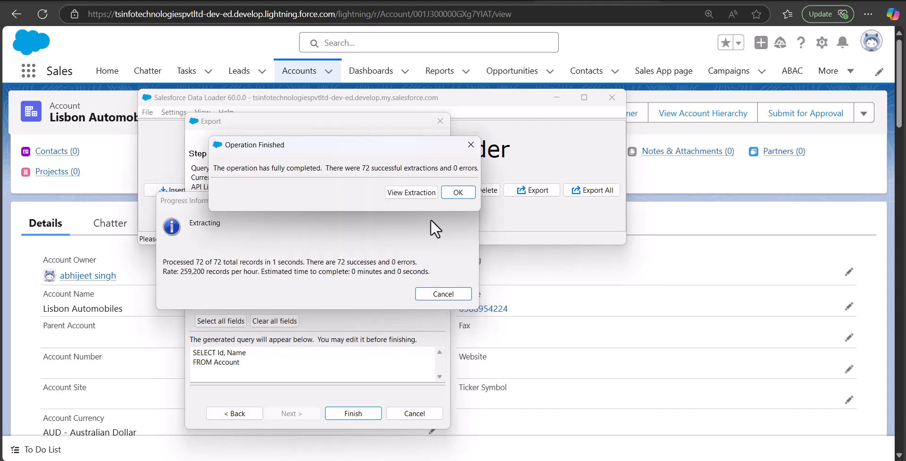
Open the extracted account rows in Excel, widen column A, and select the IDs from A8.
click(418, 192)
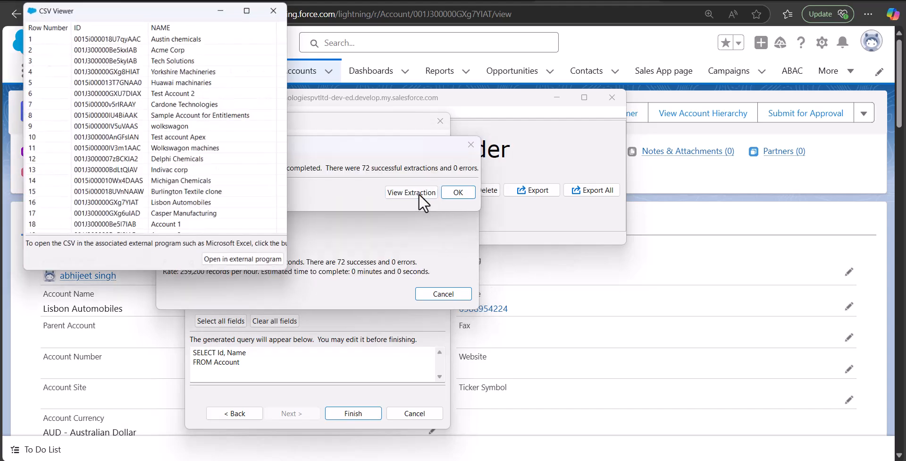
click(246, 265)
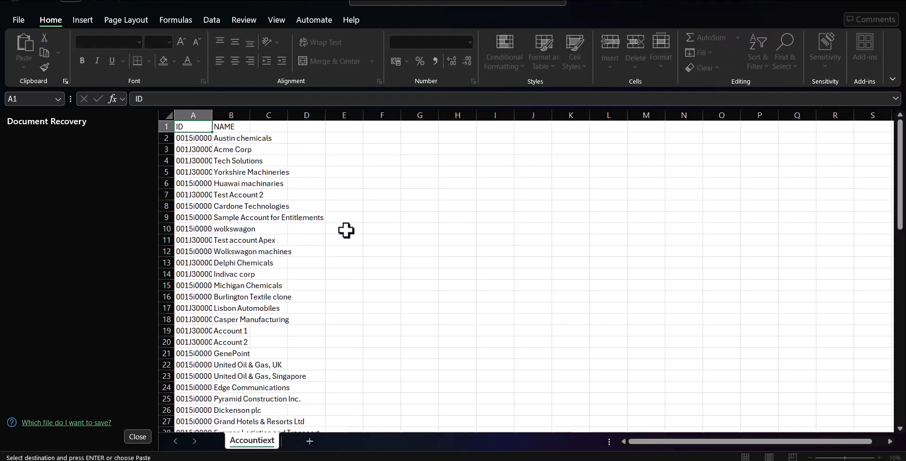
drag(54, 115, 310, 115)
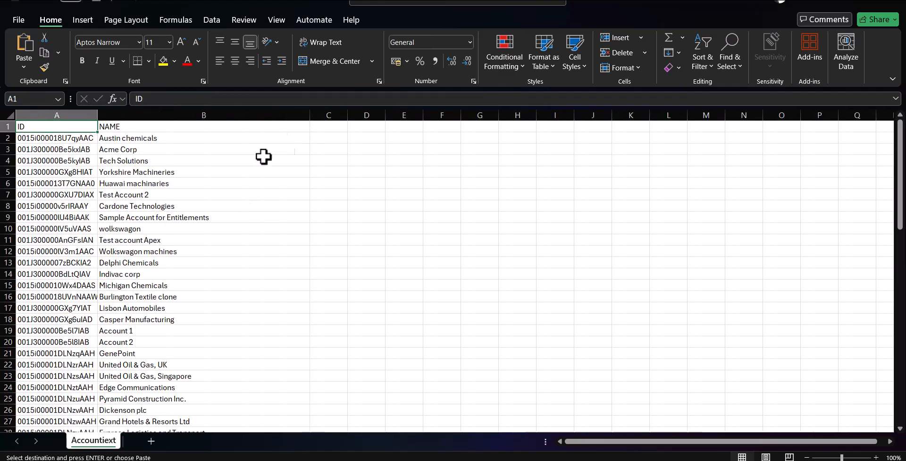
drag(98, 115, 124, 115)
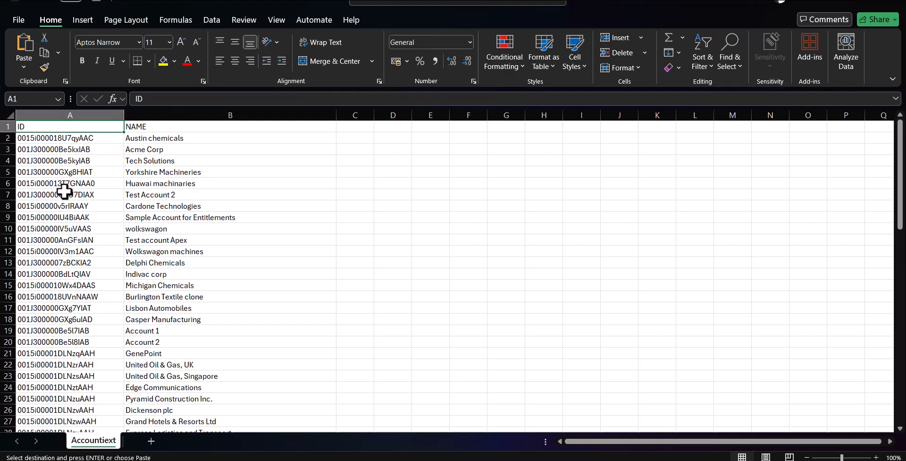
click(63, 205)
key(shift+Down)
key(shift+Down)
key(shift+Down)
key(shift+Down)
Paste the five account IDs into AccountId cells B3 to B7 of testcontact.
click(565, 460)
click(417, 431)
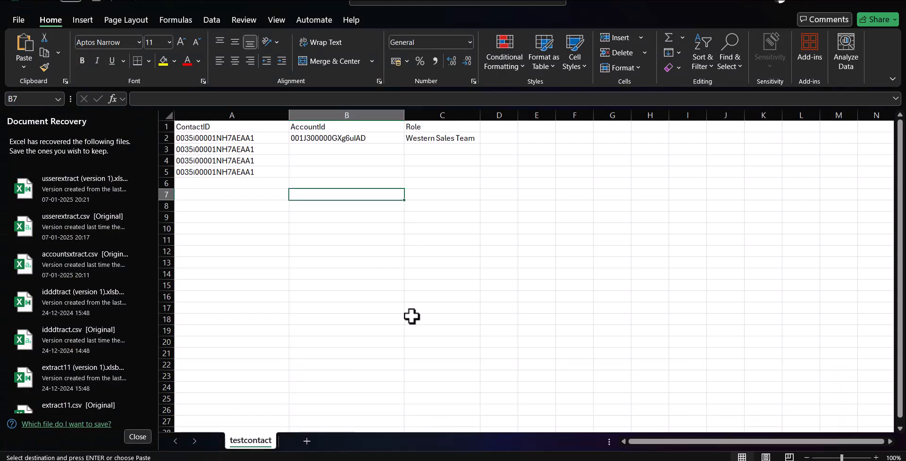
click(410, 289)
click(342, 151)
drag(341, 160, 338, 182)
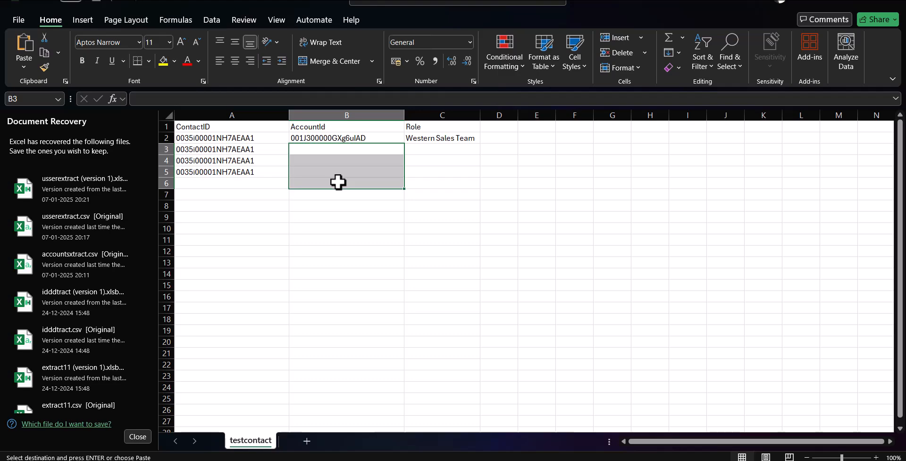
key(ctrl+v)
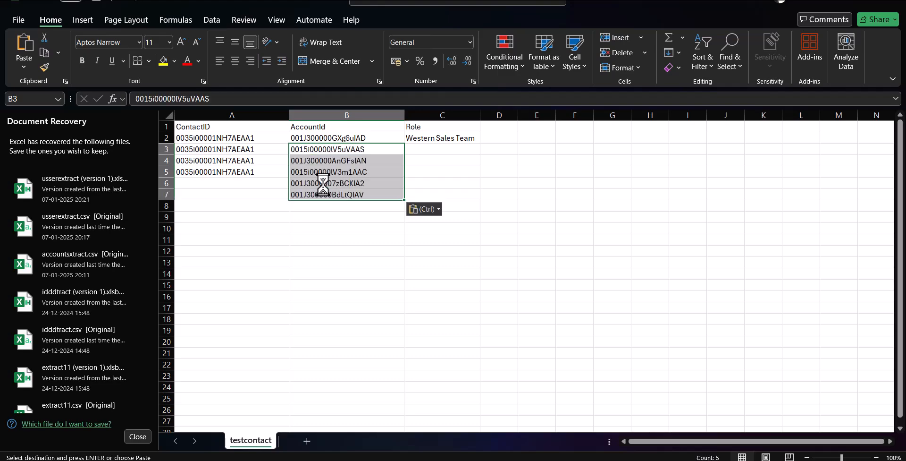
click(334, 228)
Switch back to the Lisbon Automobiles account page in the browser.
mouse_move(383, 459)
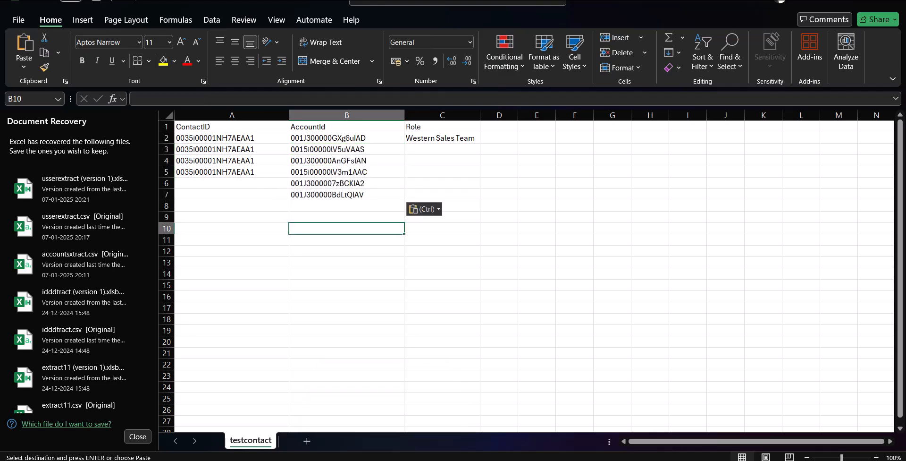
click(334, 459)
click(317, 418)
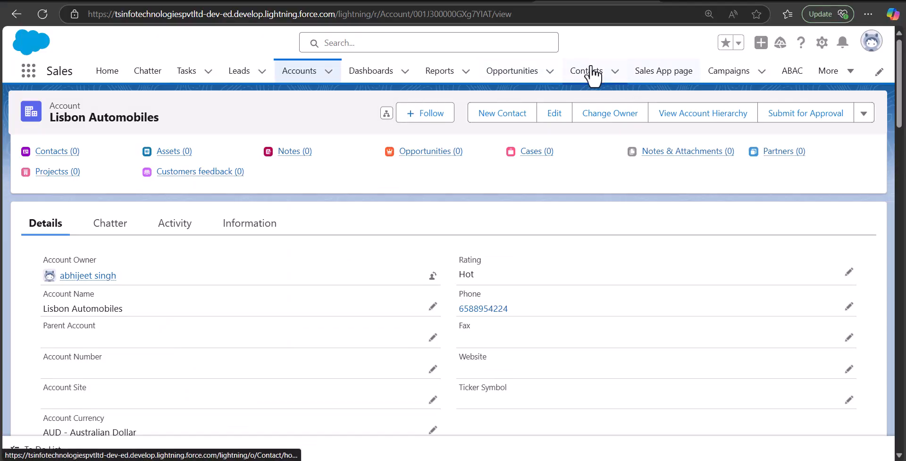
Open the contact's record from Contacts, copy its record ID from the address bar, and return to Excel.
click(597, 73)
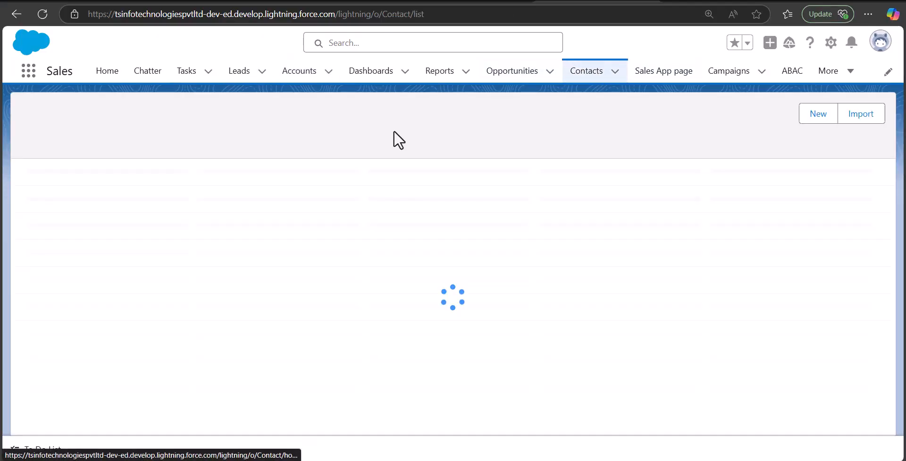
click(92, 236)
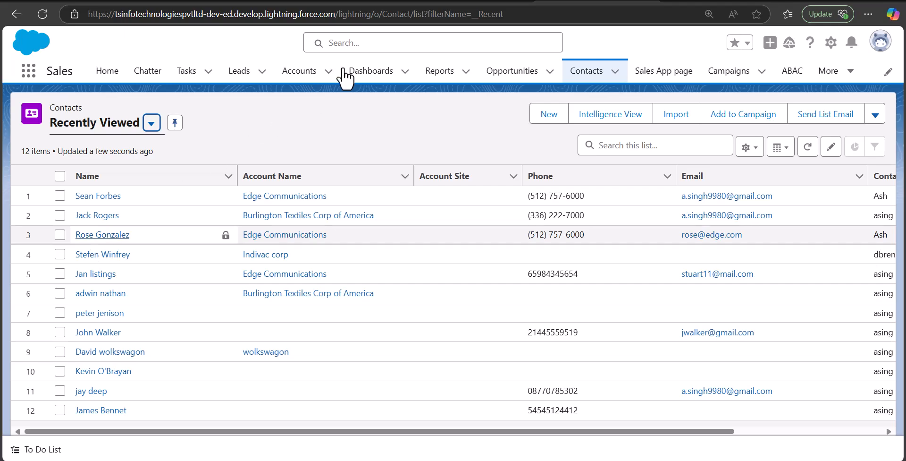
drag(411, 14, 495, 16)
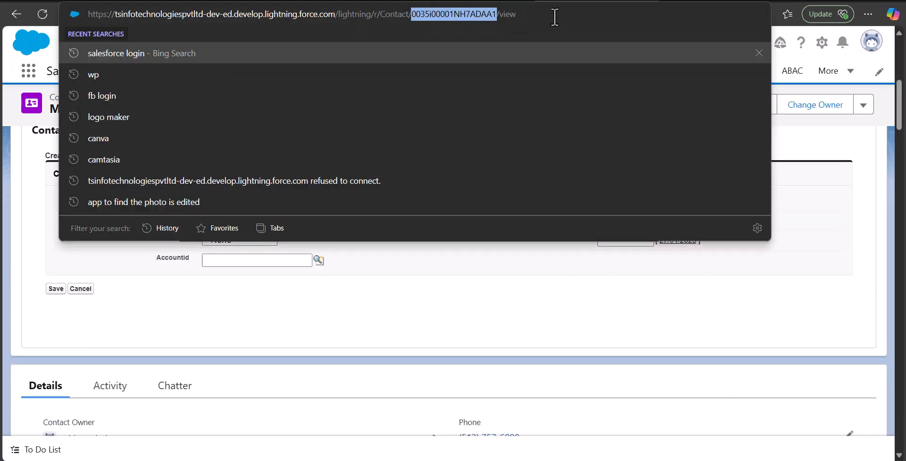
click(810, 152)
key(alt+Tab)
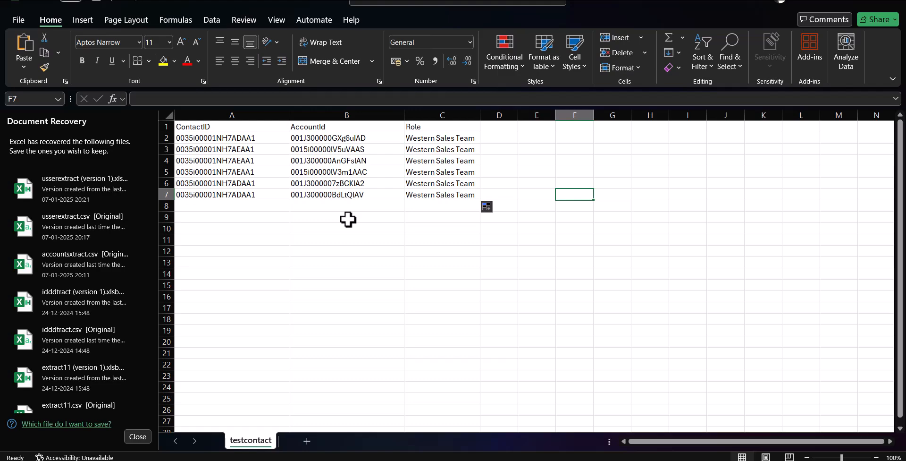
Bring Data Loader forward and close the account extraction CSV viewer.
mouse_move(539, 457)
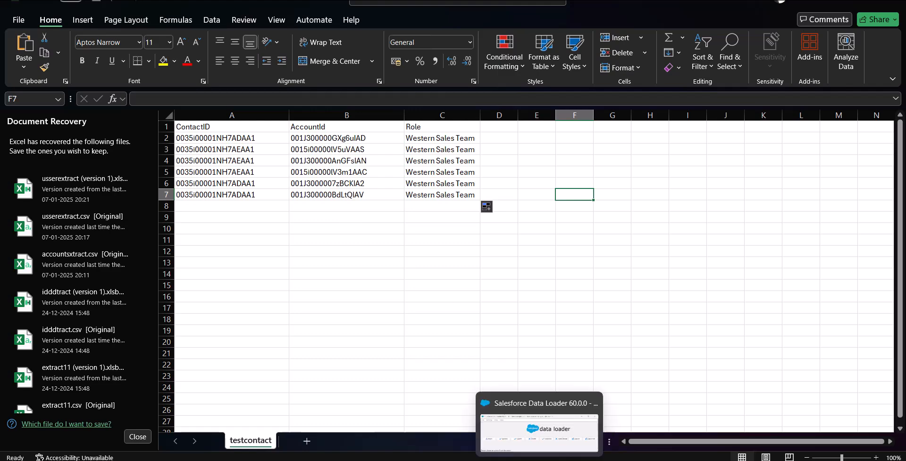
click(539, 432)
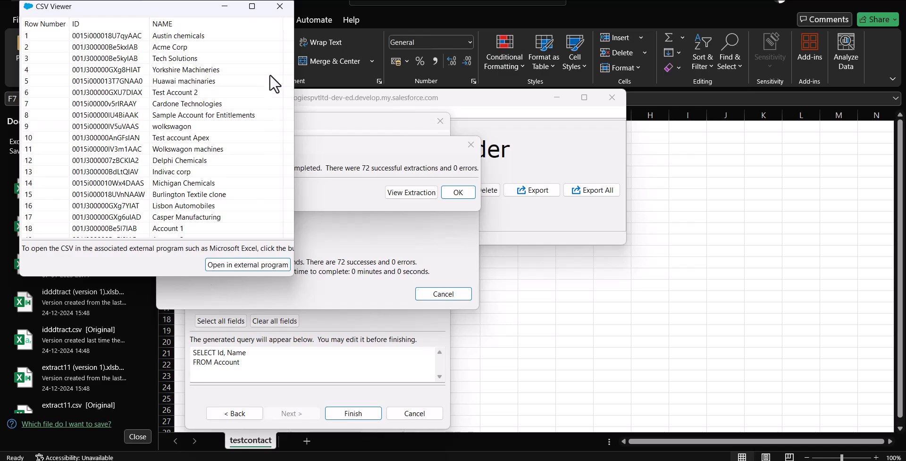
click(280, 6)
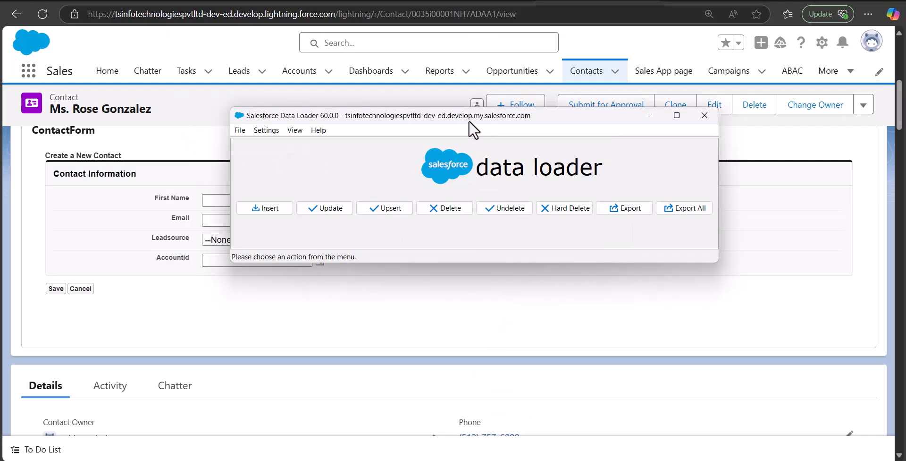
Start a Data Loader insert into Account Contact Relationship from testcontact.csv, validated at 6 rows.
click(274, 207)
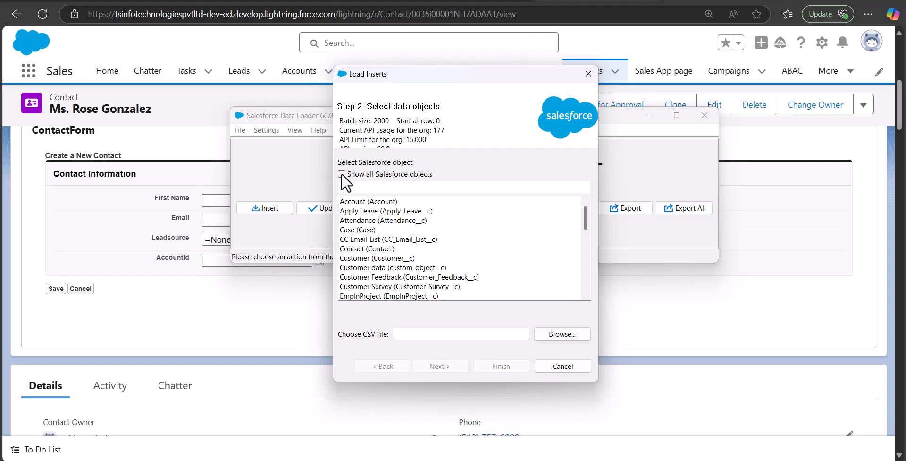
click(341, 174)
click(380, 188)
text(acco)
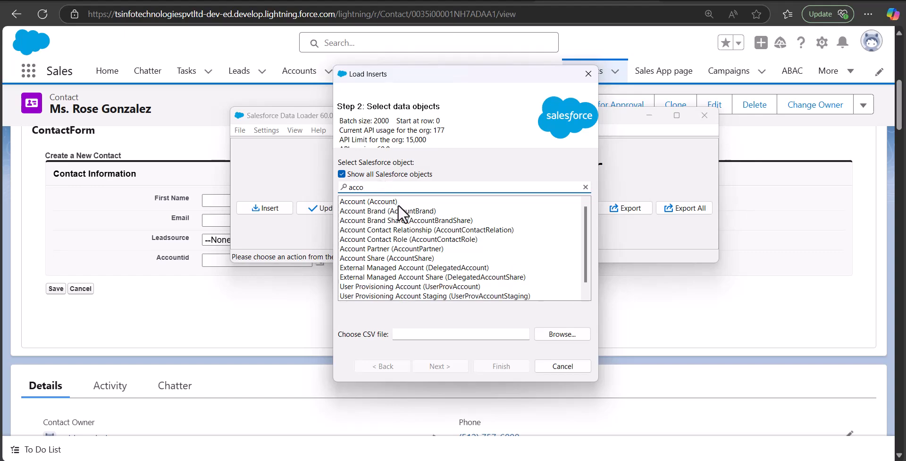
click(390, 229)
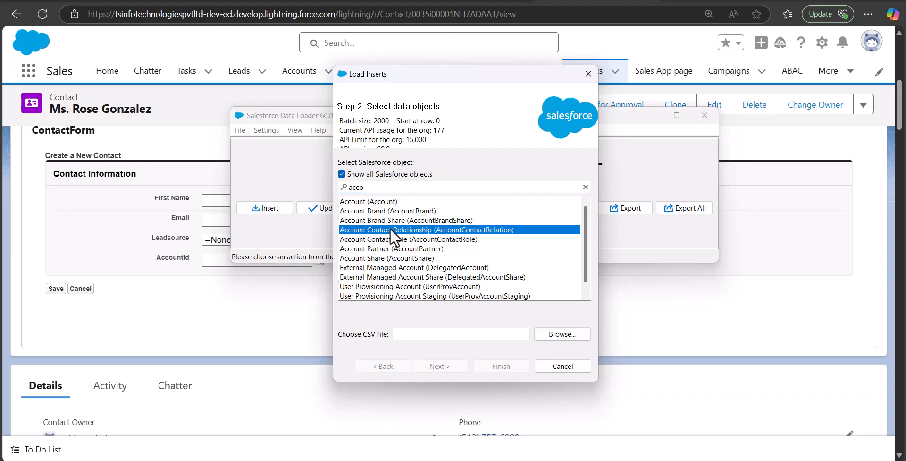
click(561, 337)
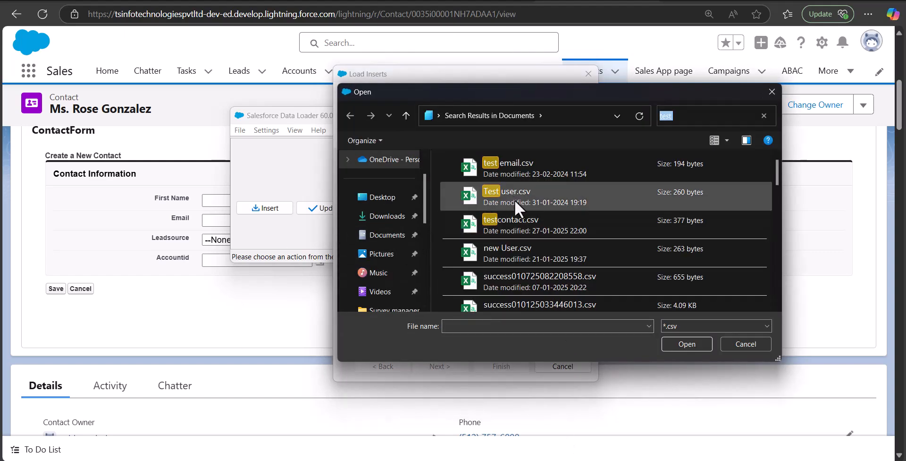
click(516, 217)
click(680, 348)
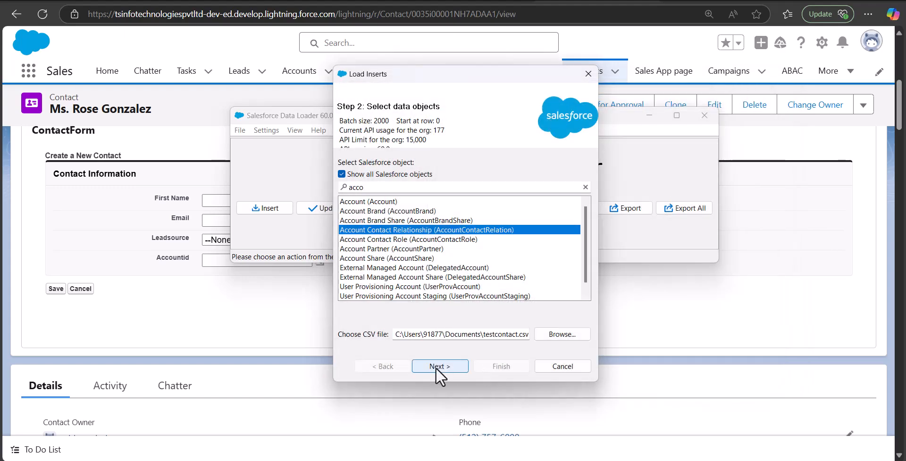
click(446, 365)
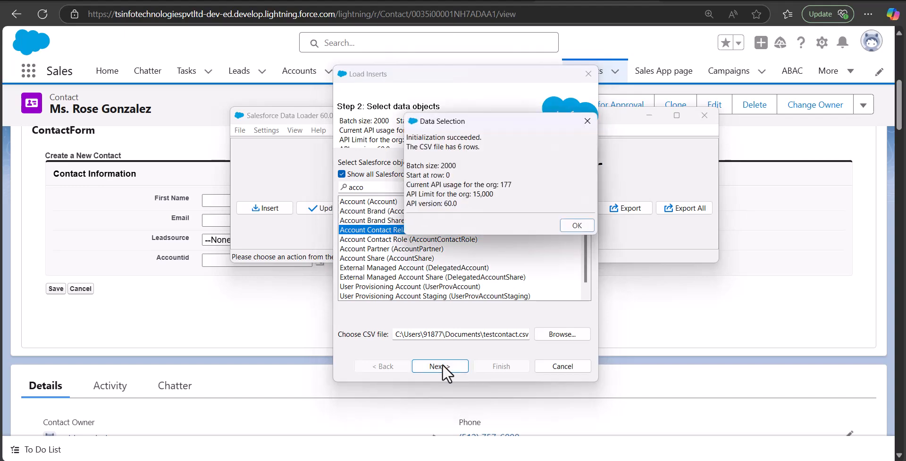
Auto-match ContactID and AccountId, drag Roles onto Role, and advance to the Finish step.
click(577, 225)
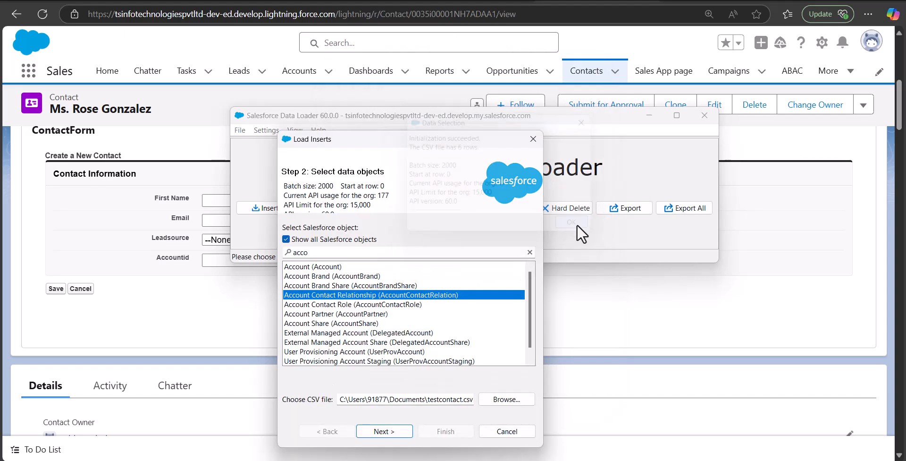
click(390, 432)
drag(421, 147, 406, 104)
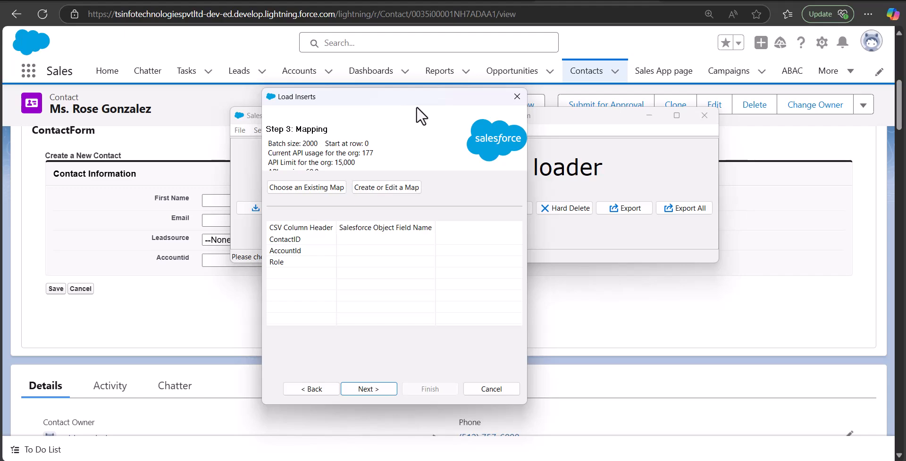
click(410, 187)
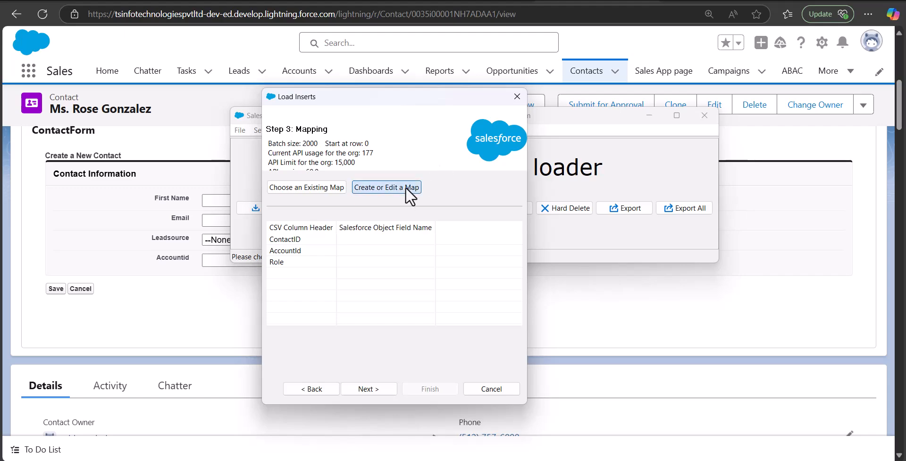
drag(542, 120, 602, 112)
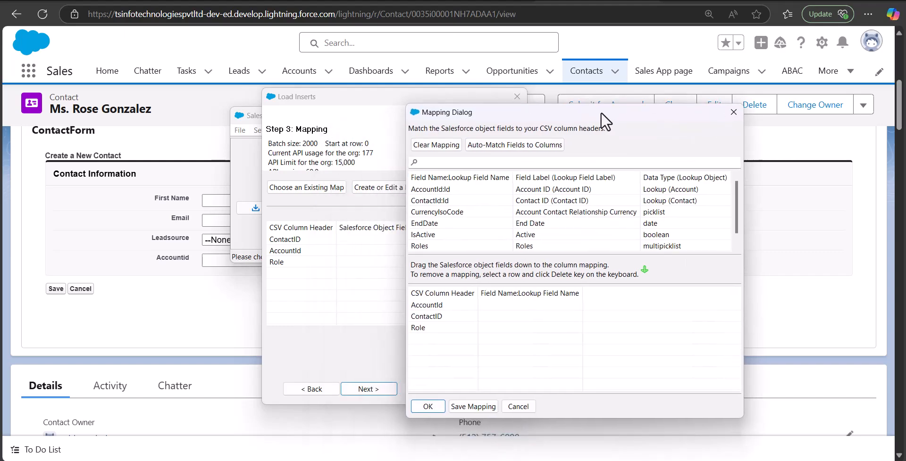
click(502, 146)
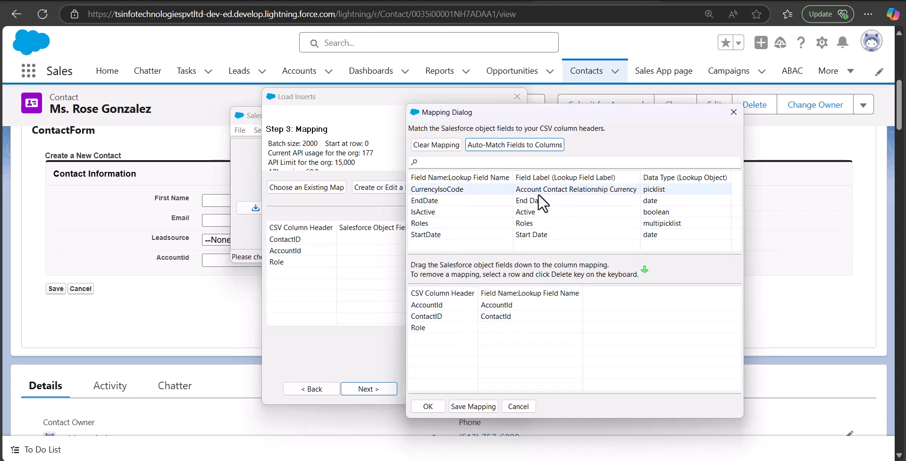
drag(534, 223, 515, 330)
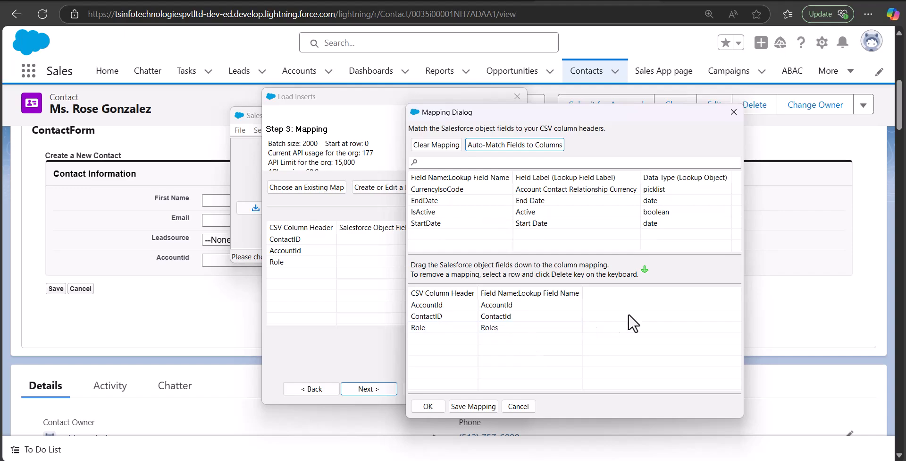
click(429, 405)
click(370, 389)
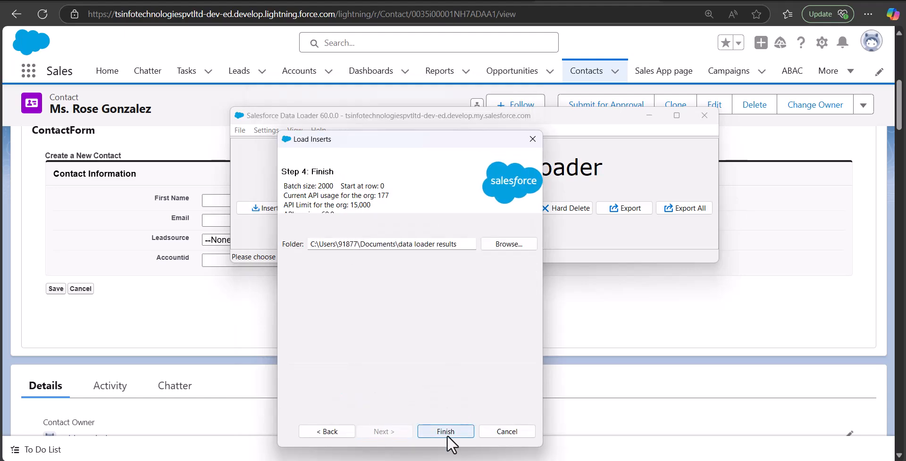
Insert the six AccountContactRelation rows, then confirm 6 successes and 0 errors in the results.
click(446, 431)
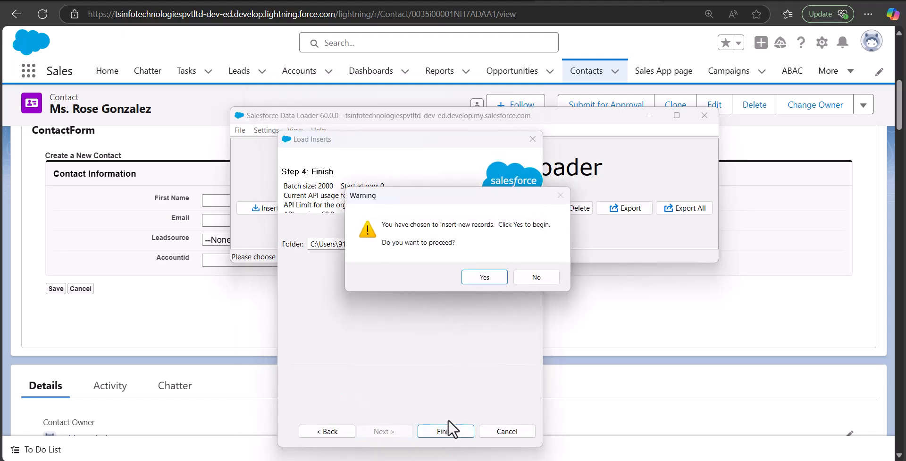
click(483, 281)
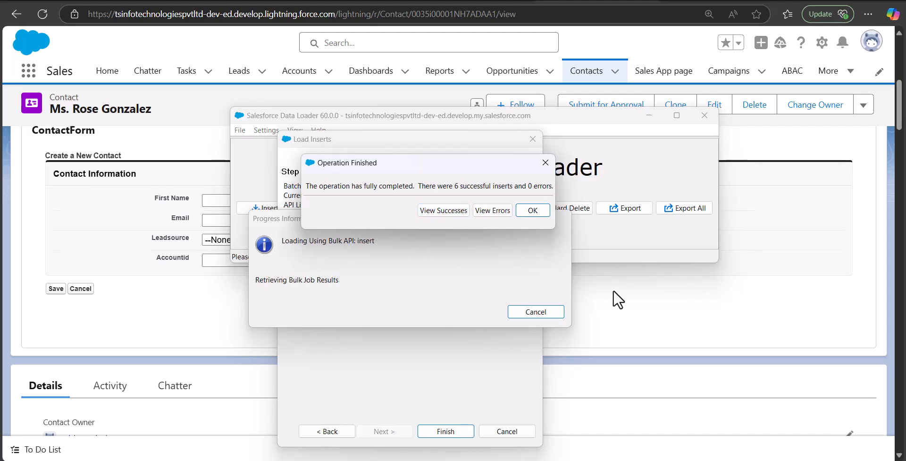
click(445, 211)
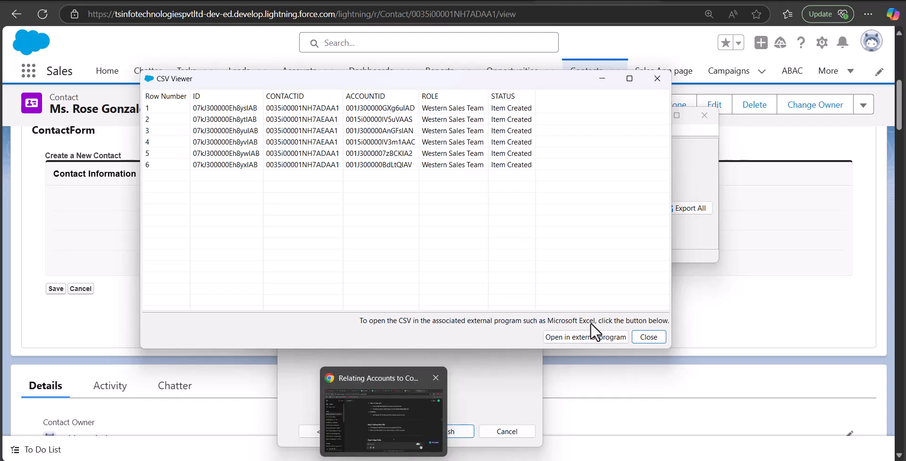
click(609, 79)
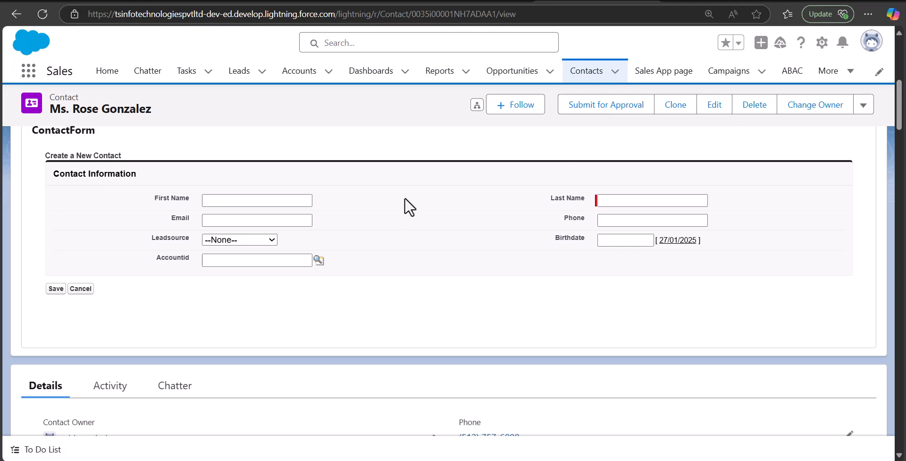
Open the contact's record from the Recently Viewed contacts list to reach its Related Accounts.
click(585, 72)
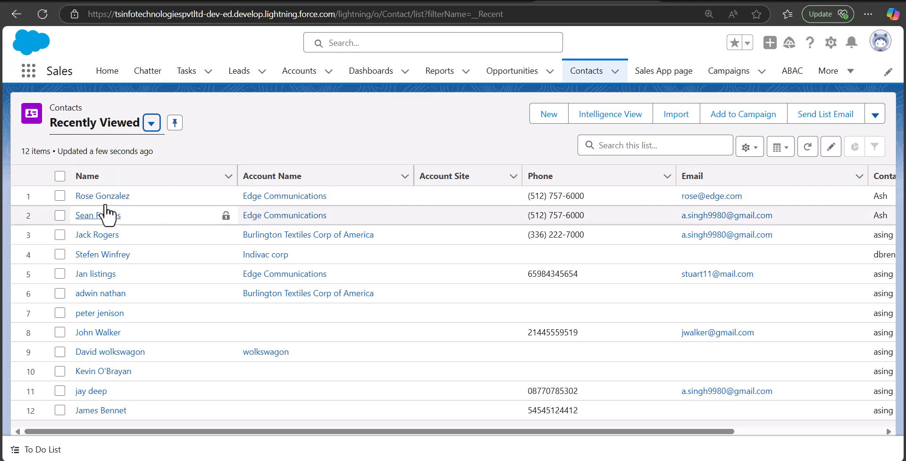
click(103, 197)
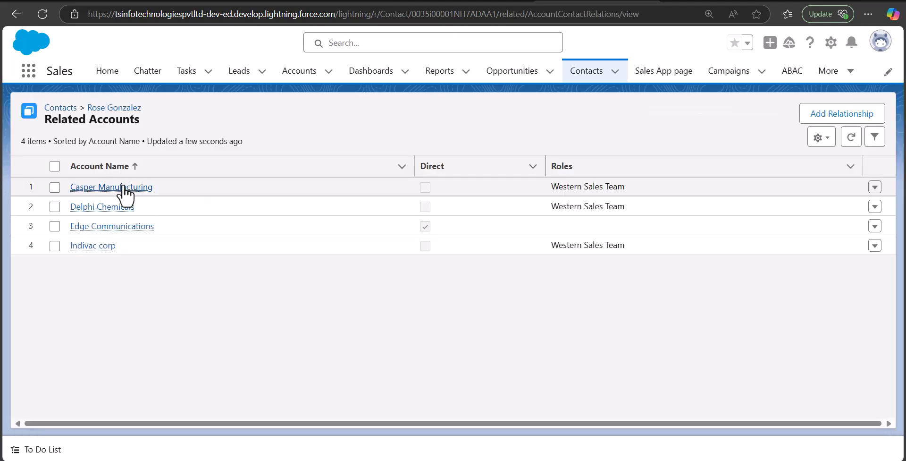
mouse_move(121, 196)
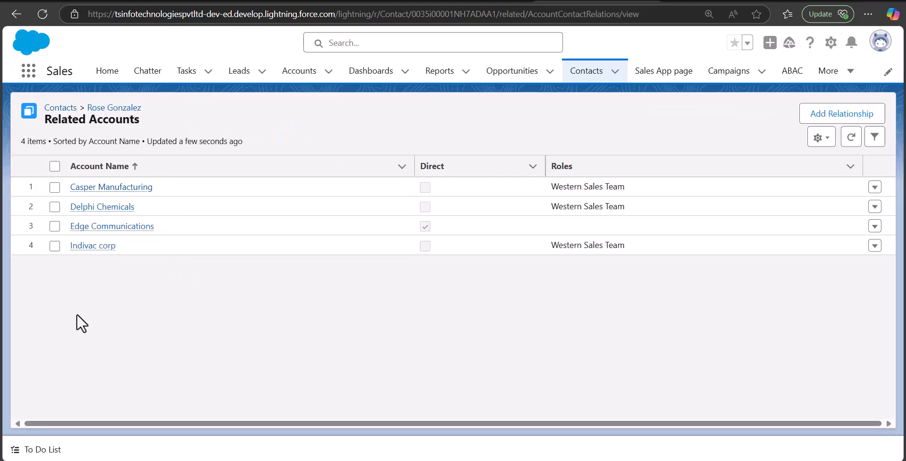